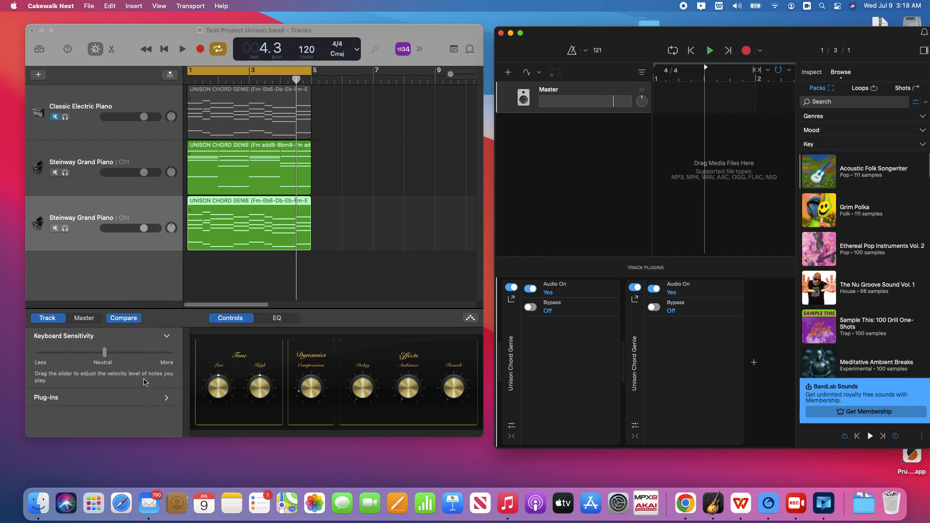
Add a new software instrument track to the GarageBand project
click(167, 400)
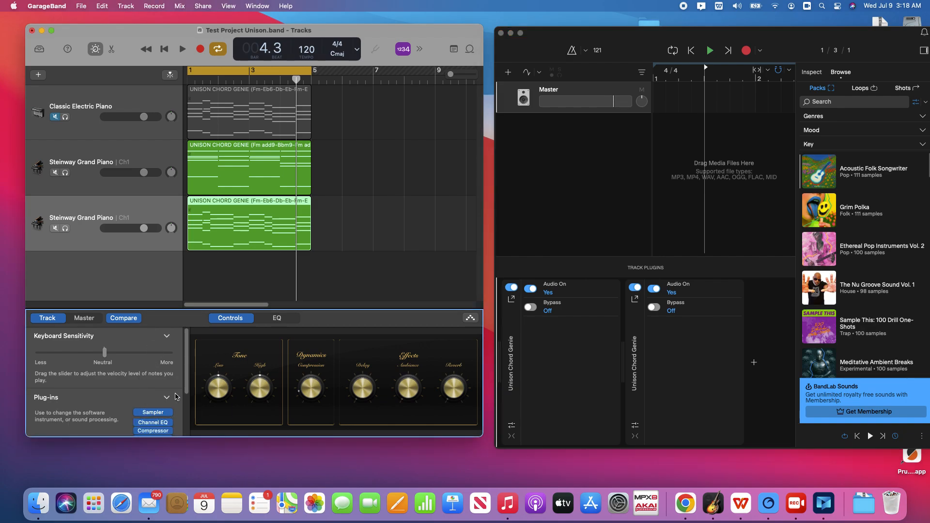
scroll(186, 384, down, 5)
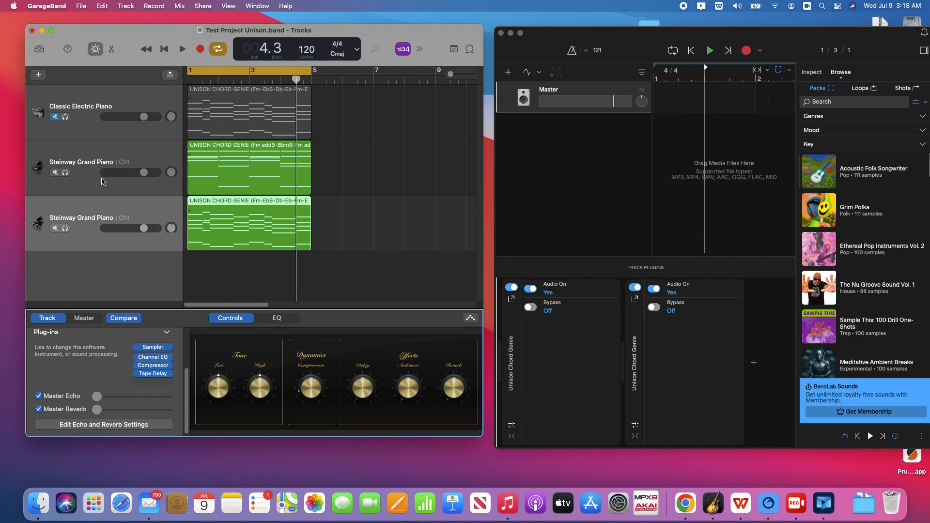
click(36, 76)
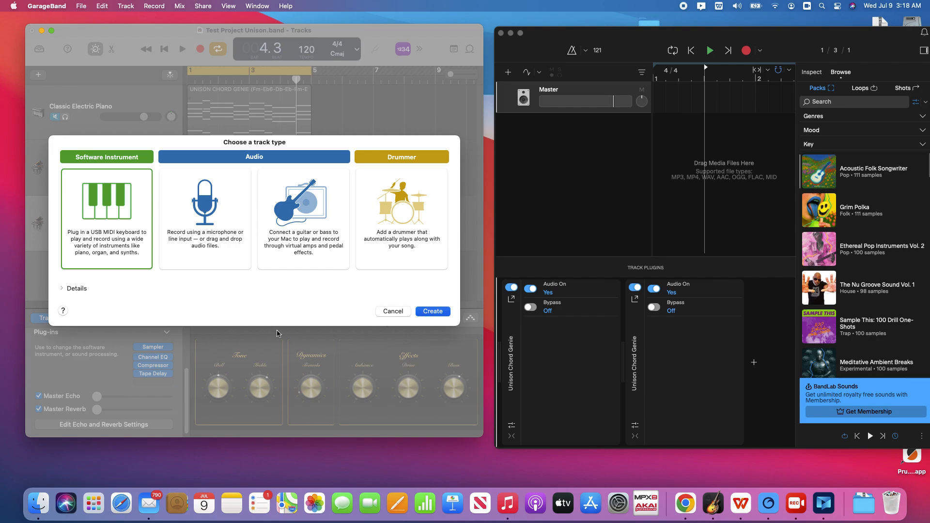
key(Return)
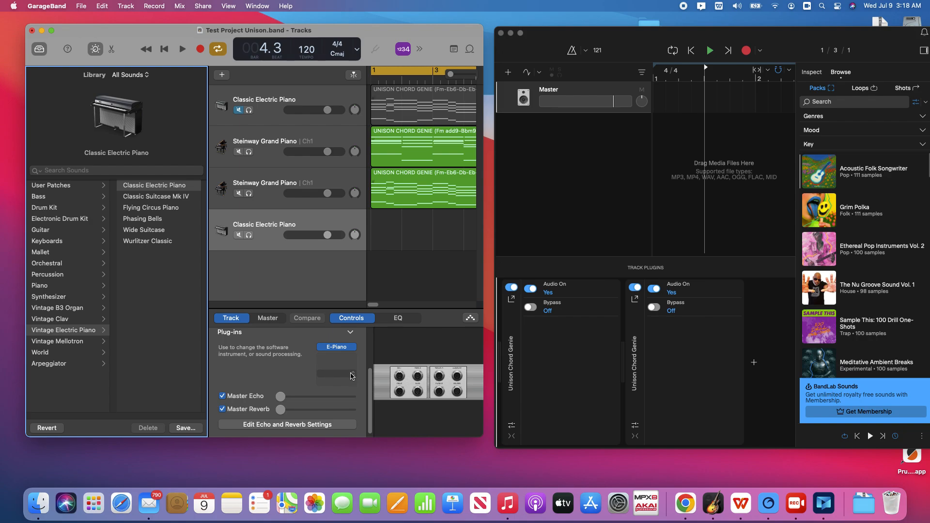
Browse the Audio Units plug-ins offered for the new track's empty plug-in slot
click(353, 375)
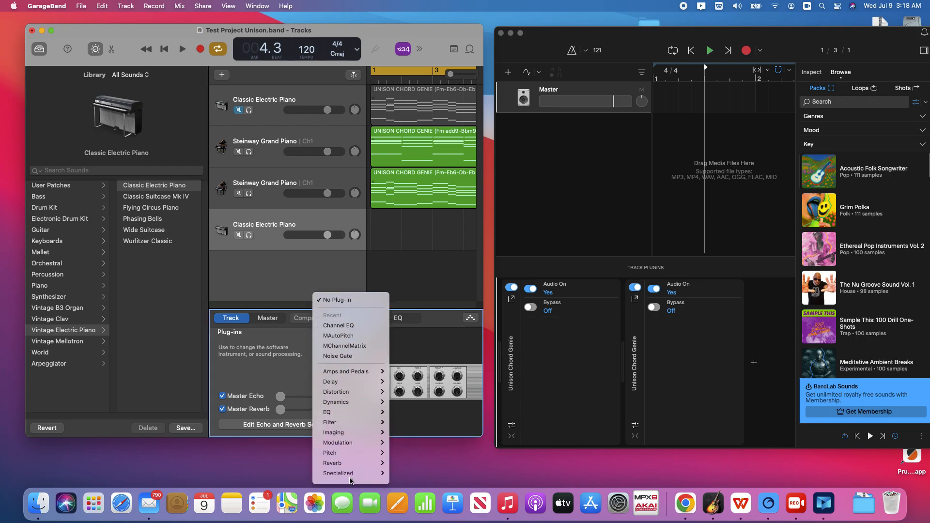
mouse_move(351, 479)
mouse_move(395, 469)
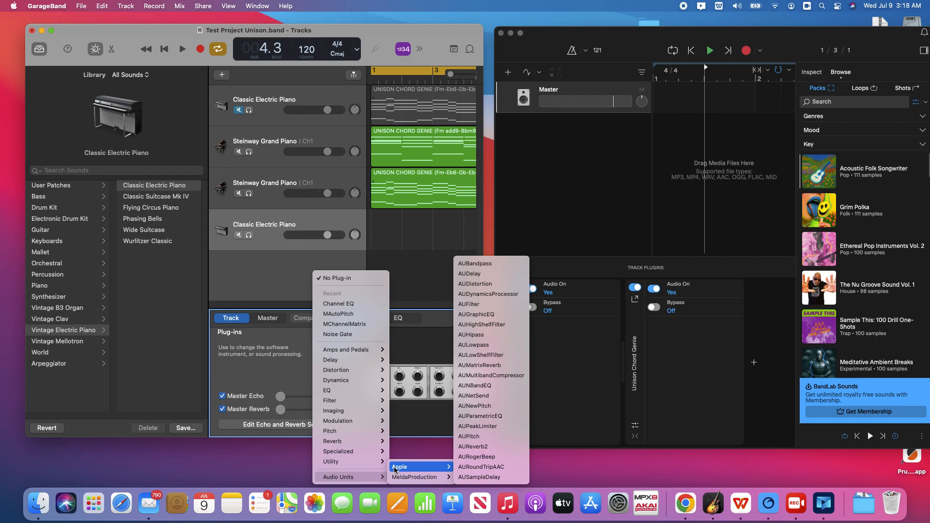
mouse_move(421, 481)
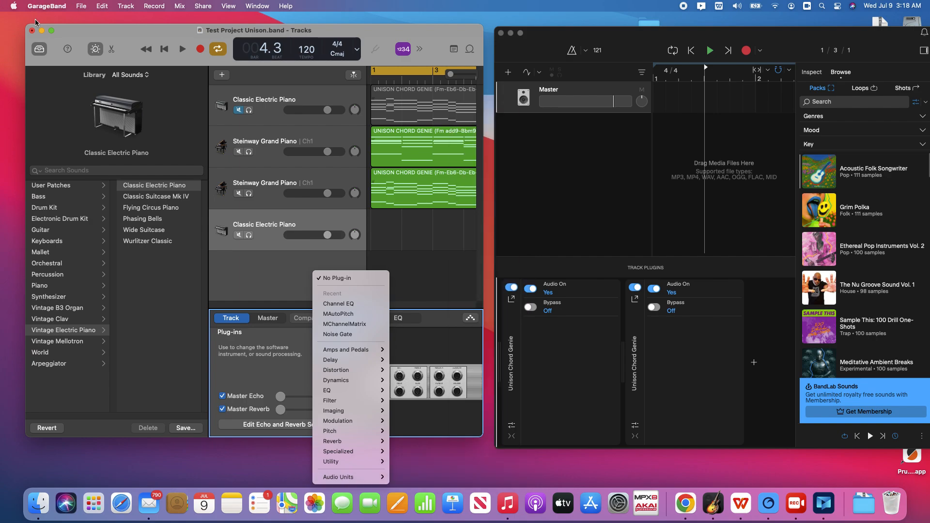
click(83, 8)
click(83, 8)
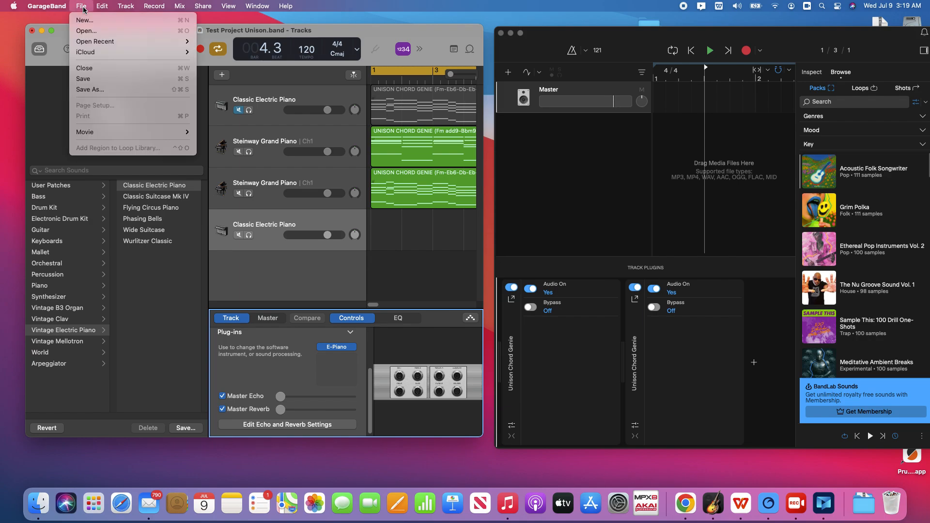
Open GarageBand Preferences and review the Audio/MIDI settings, then close the window
mouse_move(58, 6)
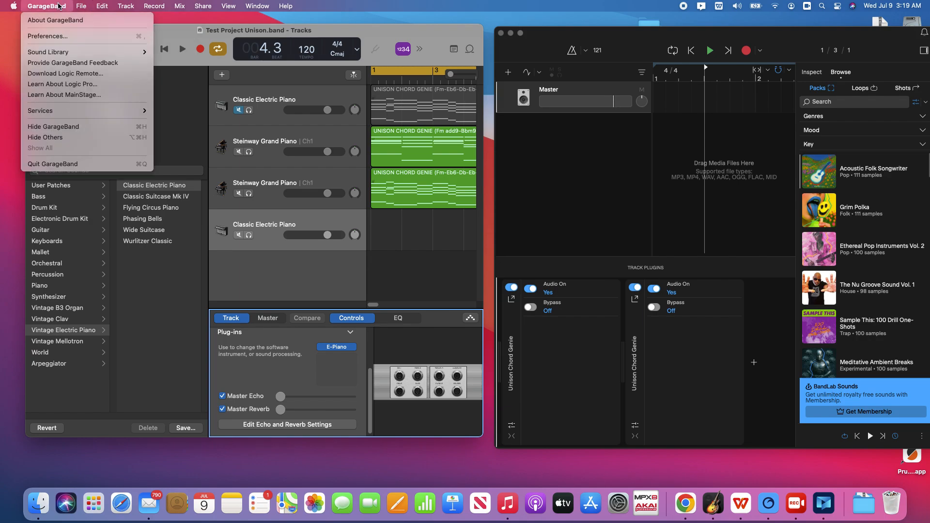
click(65, 36)
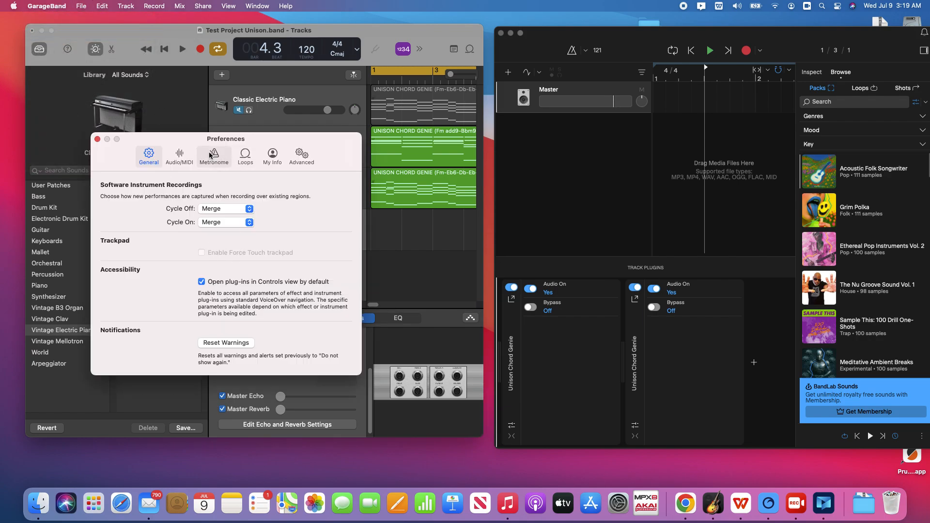
click(180, 155)
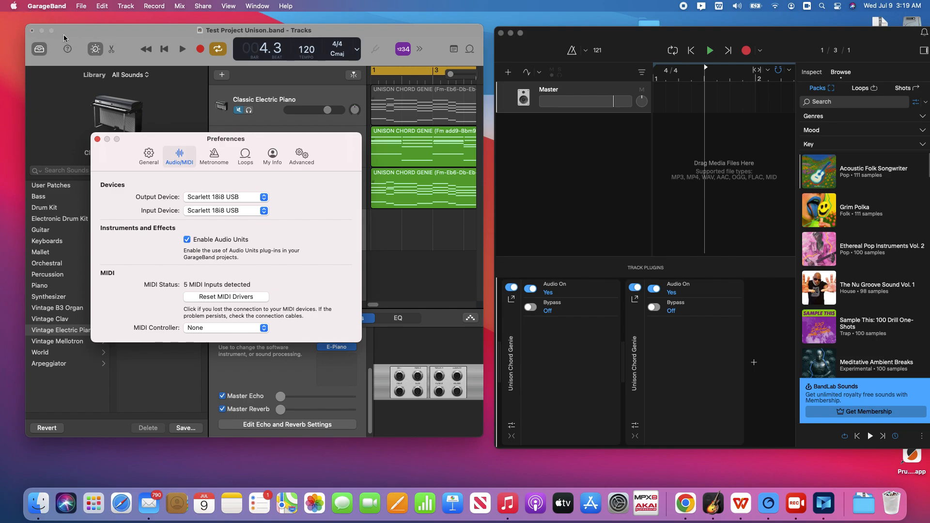
click(98, 139)
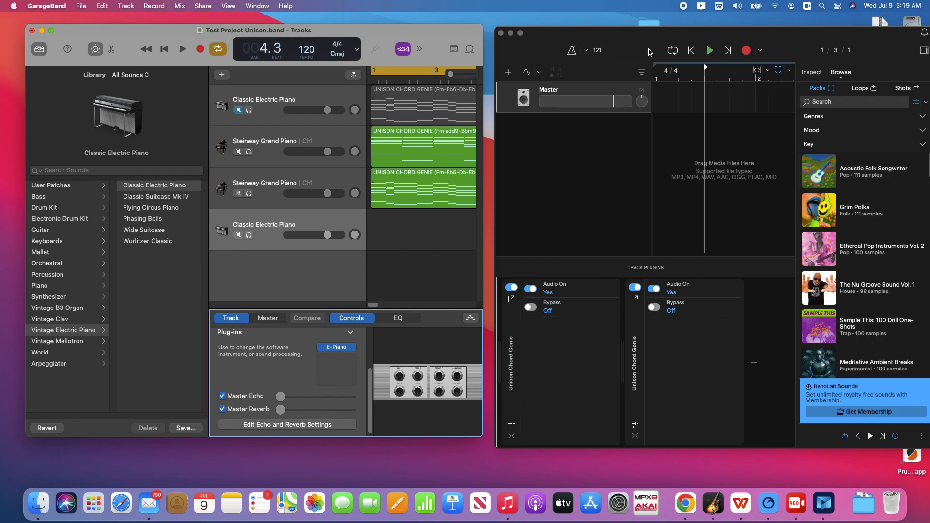
Switch to Cakewalk Next and add an instrument track using the Unison Chord Genie VST plug-in
drag(652, 38, 646, 37)
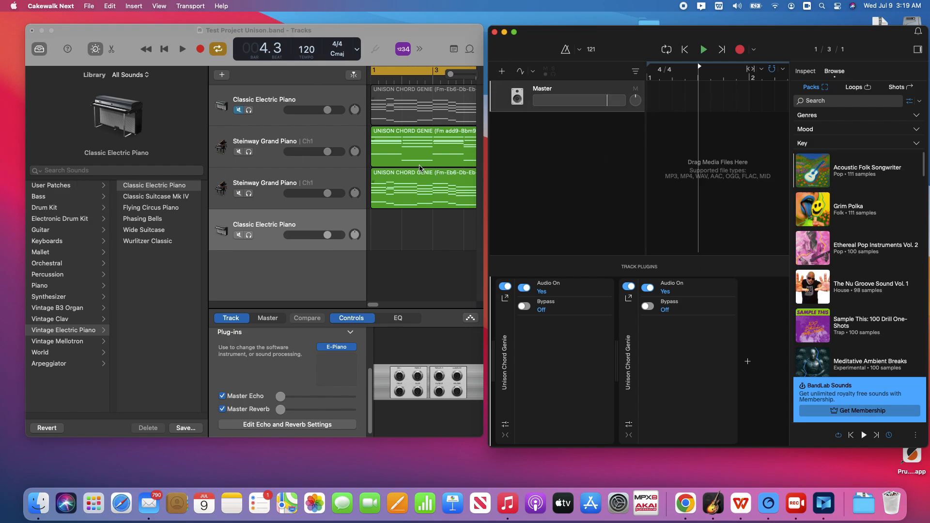
click(502, 71)
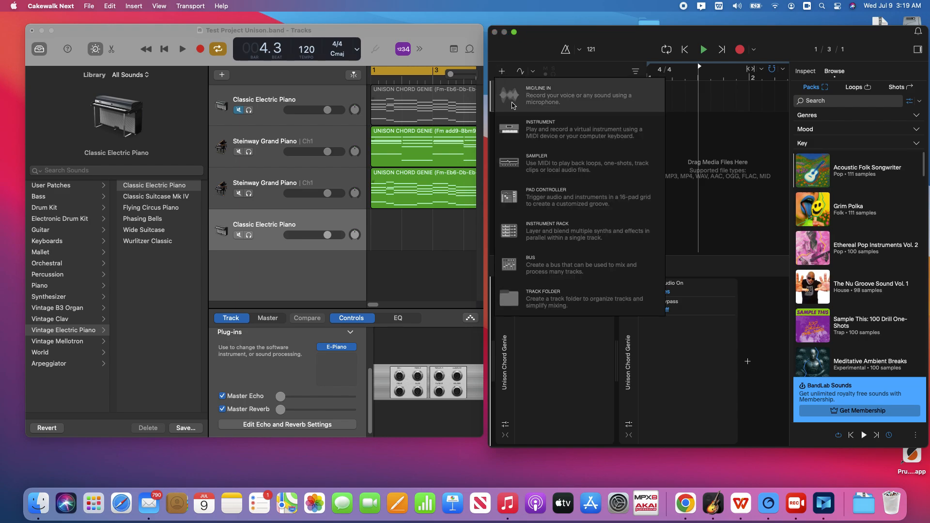
click(554, 131)
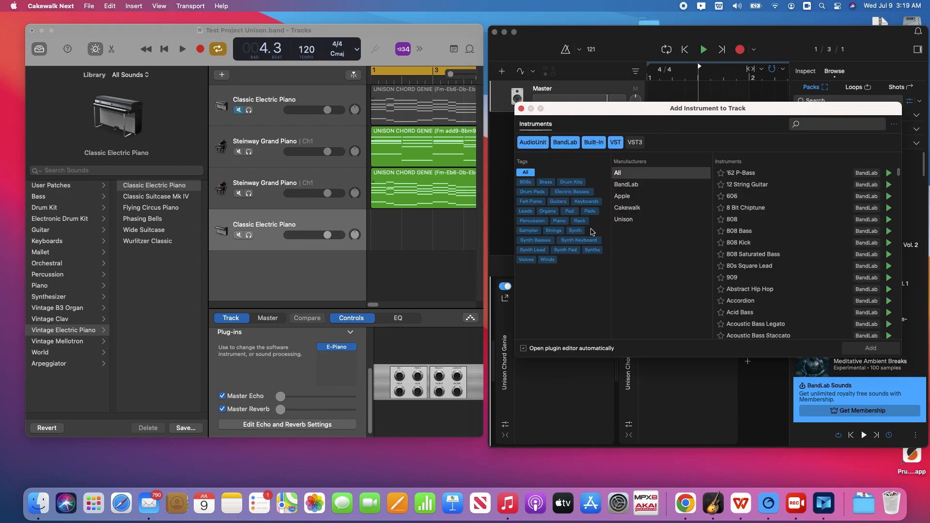
click(625, 221)
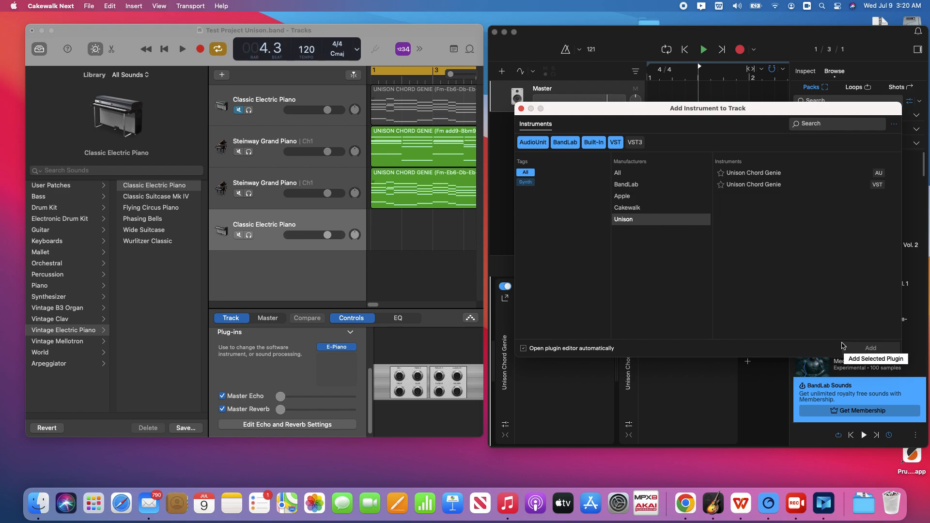
click(732, 186)
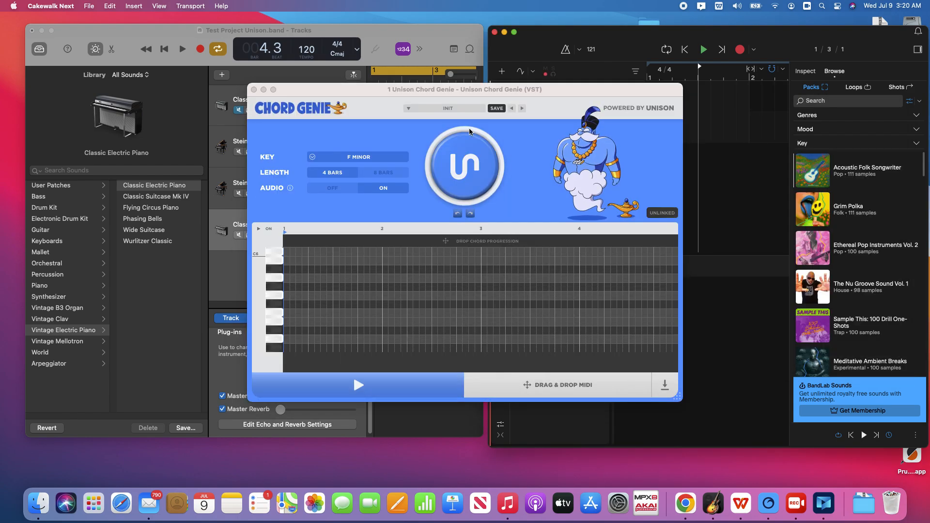
drag(431, 91, 638, 90)
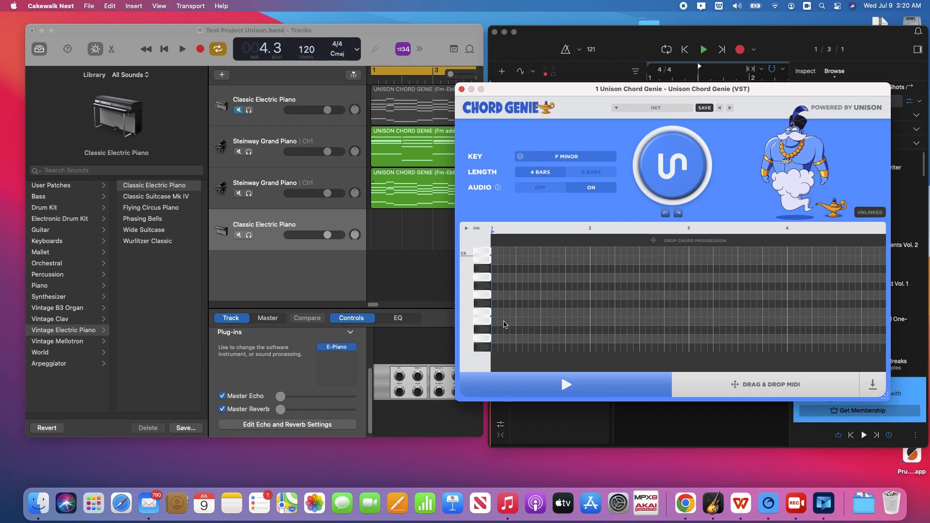
Generate a new F minor chord progression in Chord Genie and play it back
click(679, 166)
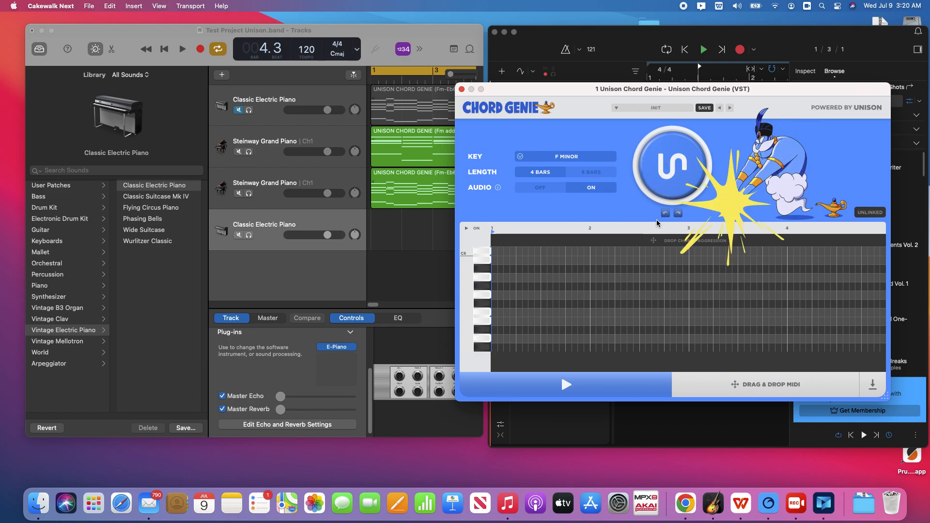
click(568, 387)
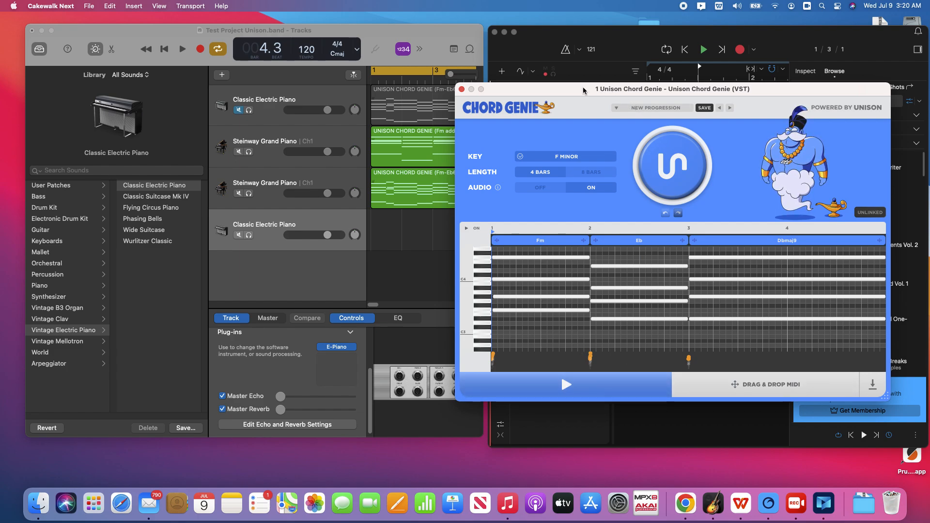
Drag the progression's MIDI from Chord Genie onto the first Cakewalk track
drag(583, 86, 614, 92)
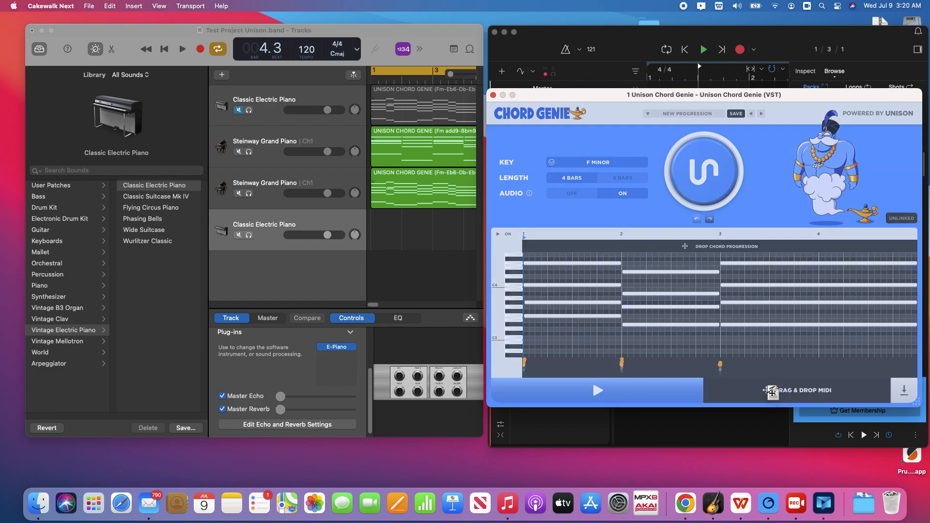
drag(677, 99, 647, 187)
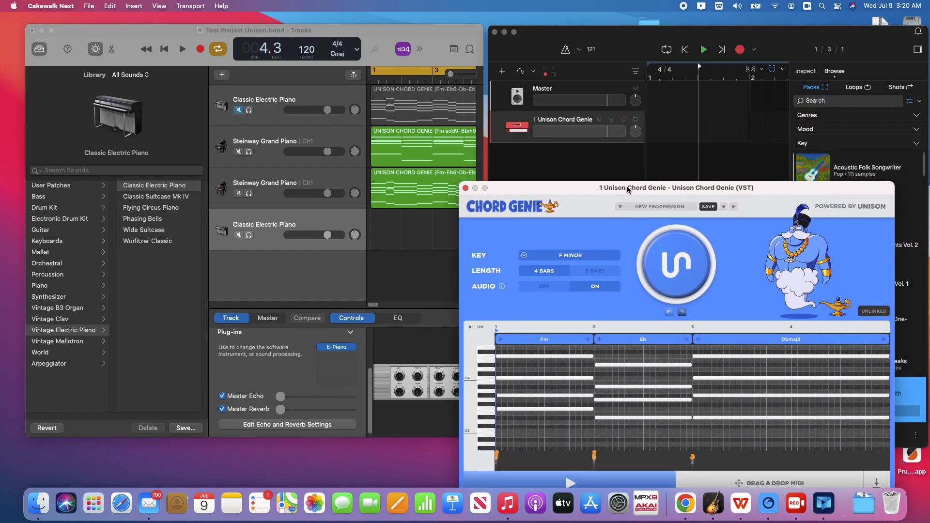
drag(740, 478, 662, 94)
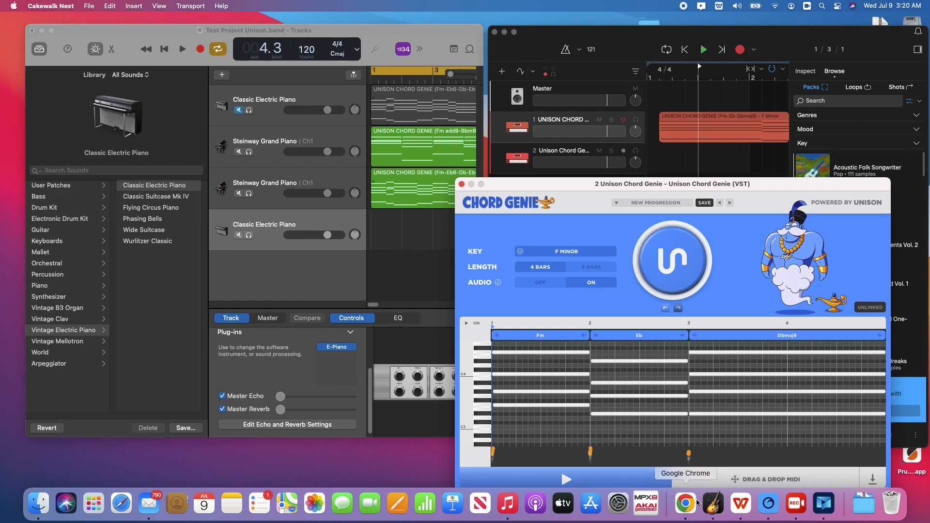
Drag the progression's MIDI onto GarageBand's new electric piano track without importing tempo, and align the region to bar 1
drag(696, 457, 393, 228)
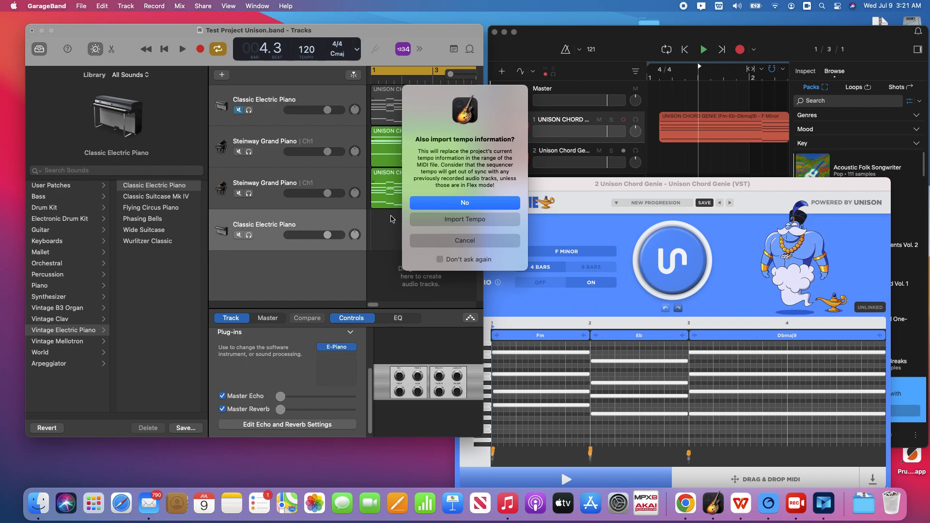
click(461, 224)
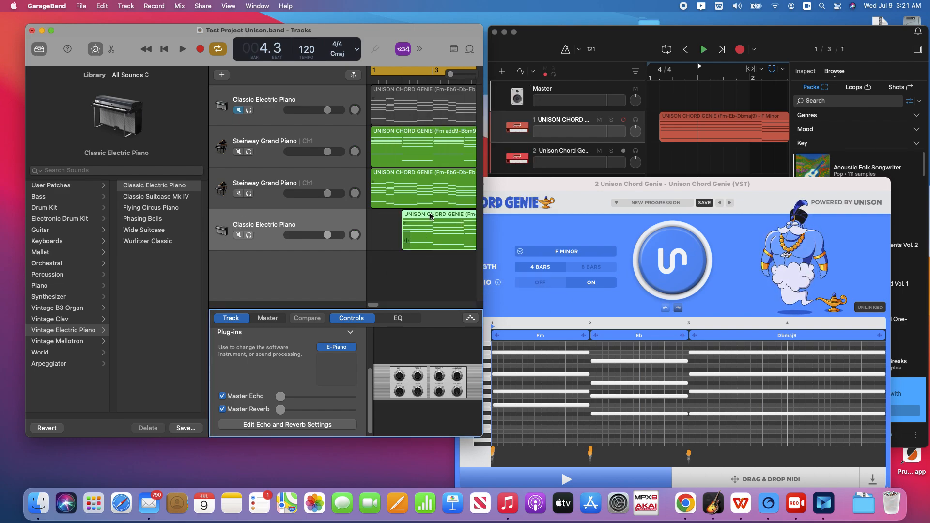
drag(445, 218, 387, 219)
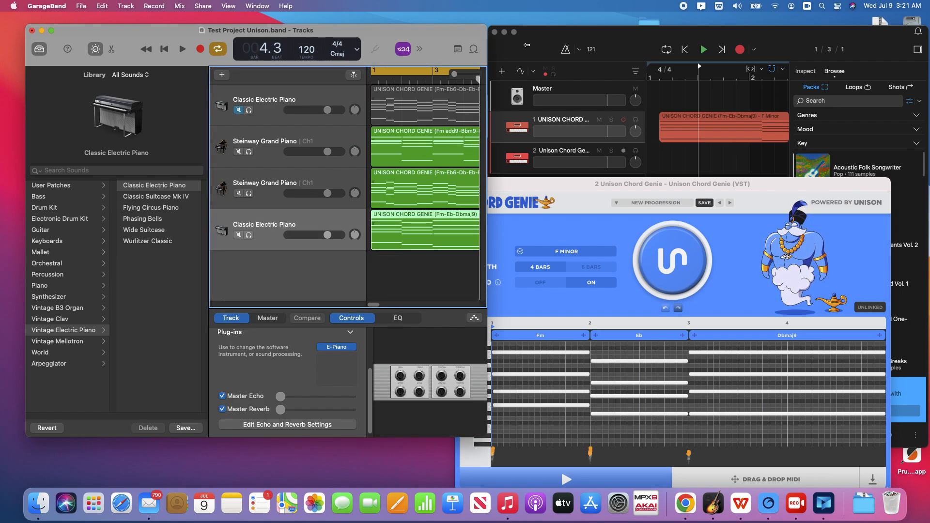
Play the GarageBand project, soloing the two Steinway Grand Piano tracks in turn, then stop playback
drag(483, 43, 713, 42)
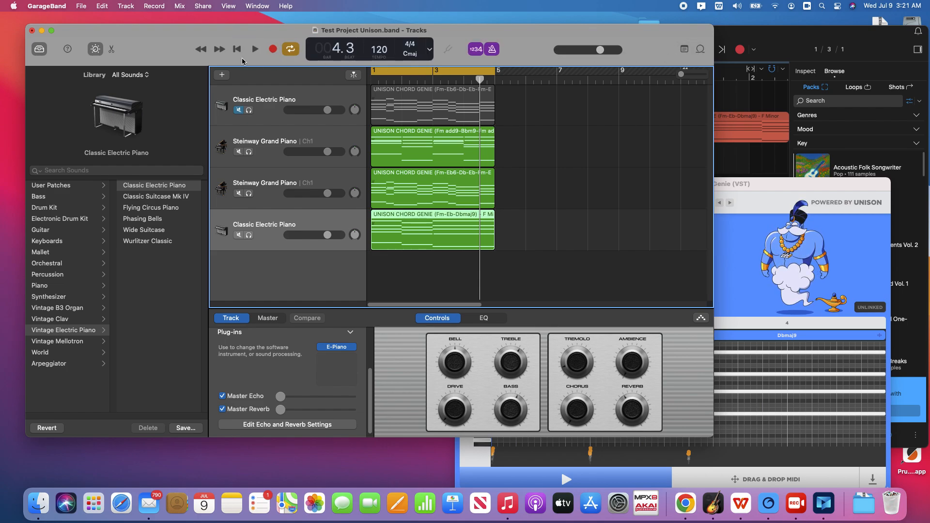
click(254, 49)
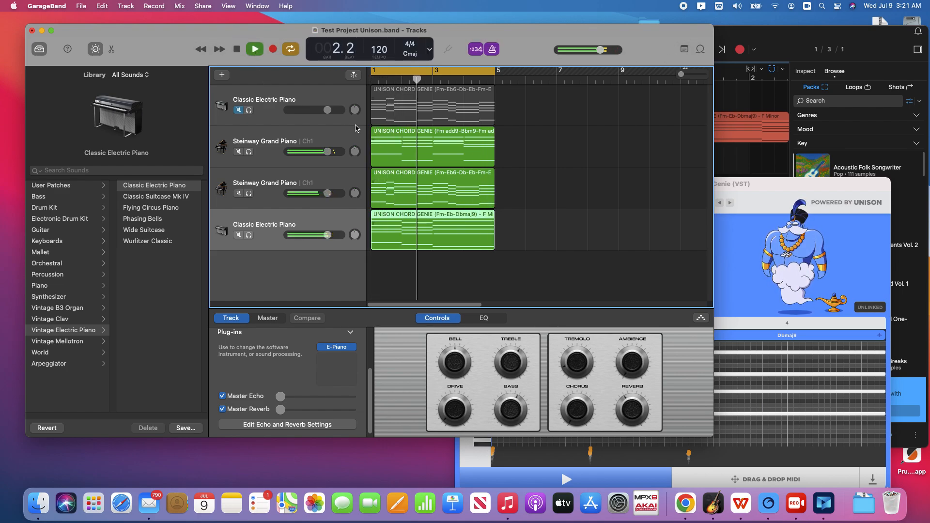
click(249, 193)
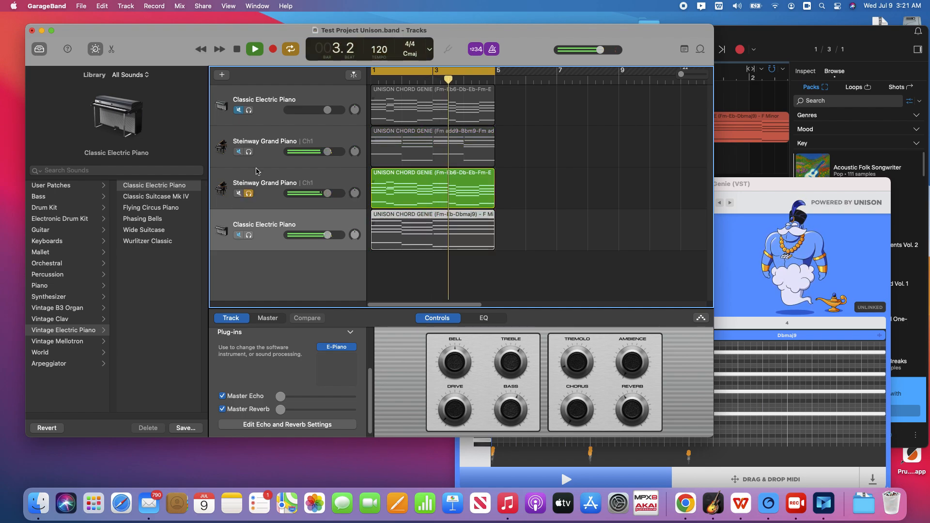
click(248, 151)
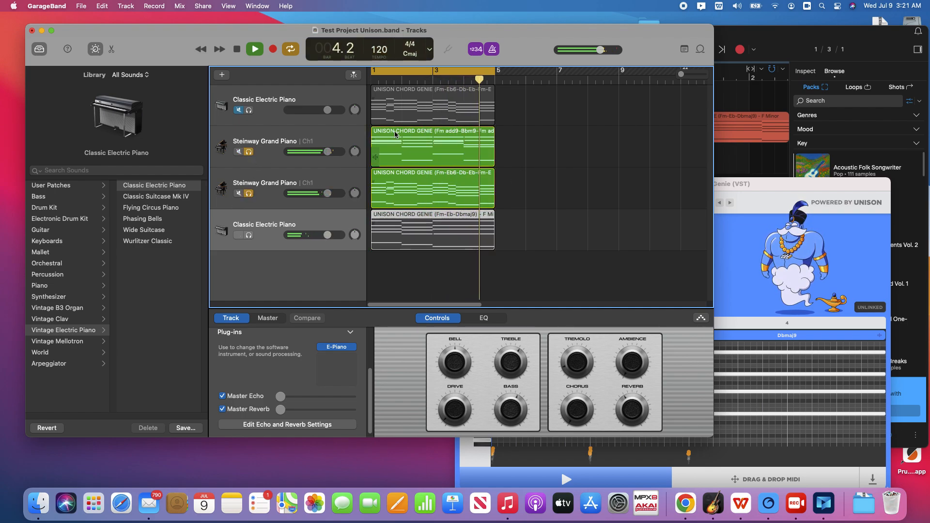
click(249, 153)
click(248, 193)
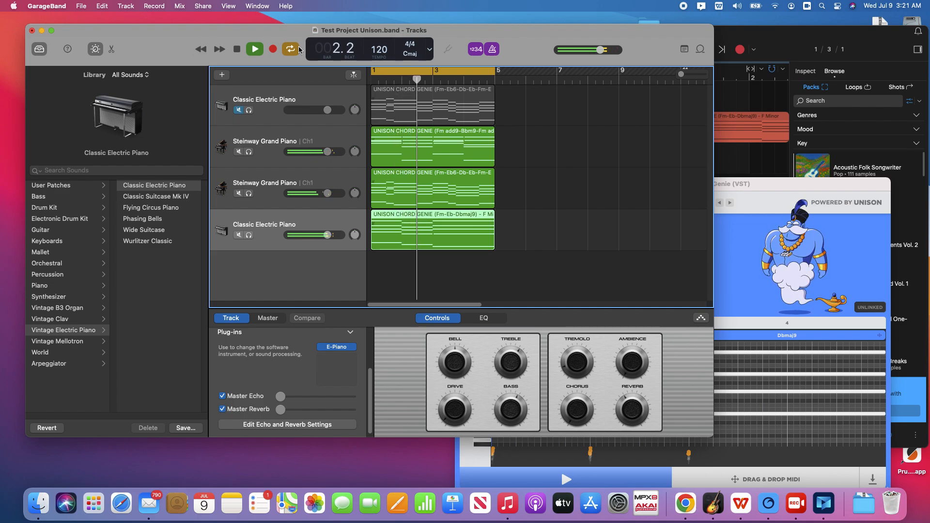
click(240, 52)
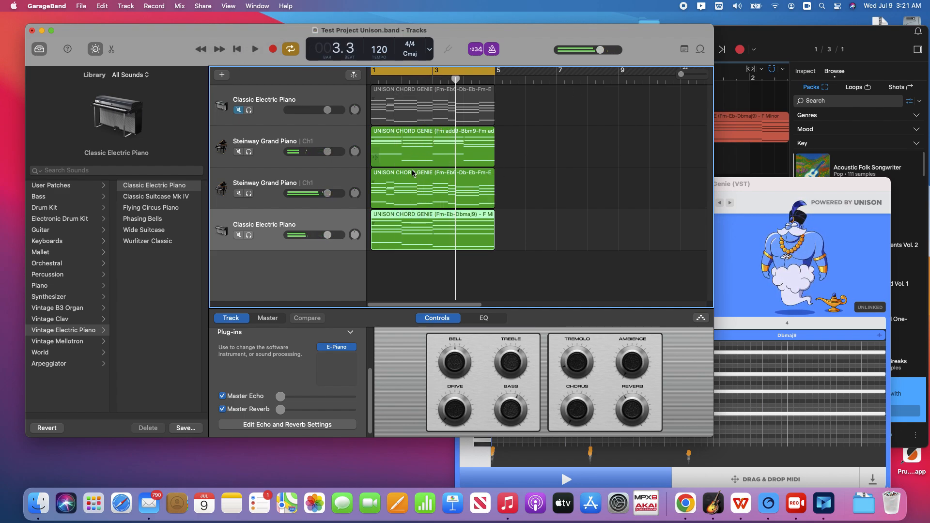
drag(715, 28, 439, 38)
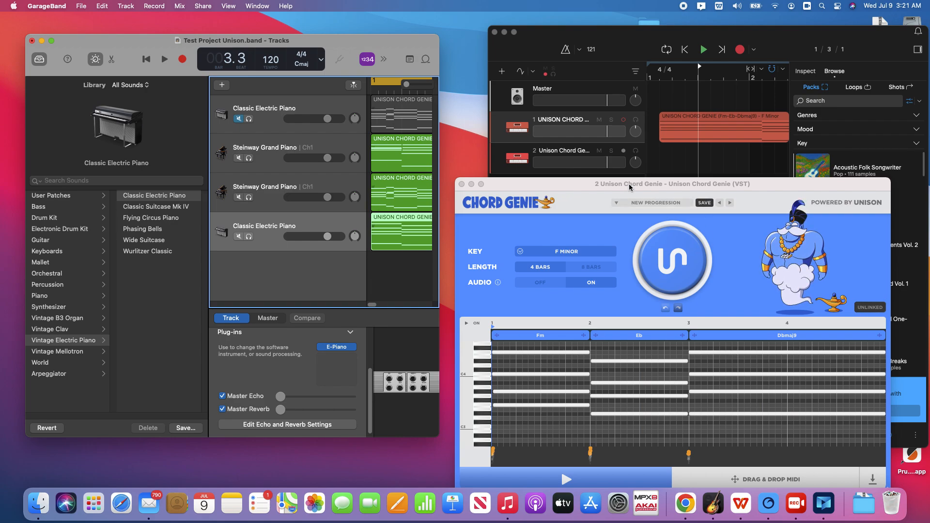
drag(666, 187, 623, 122)
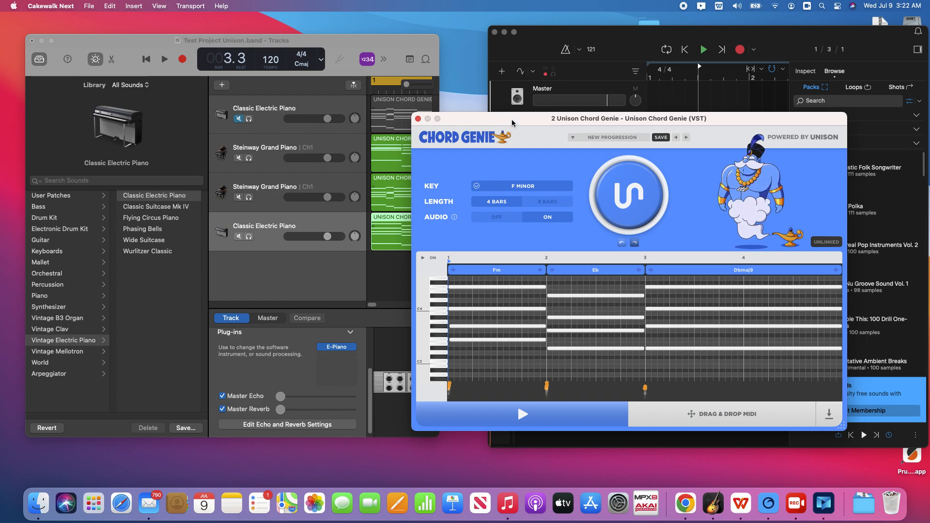
drag(512, 120, 637, 160)
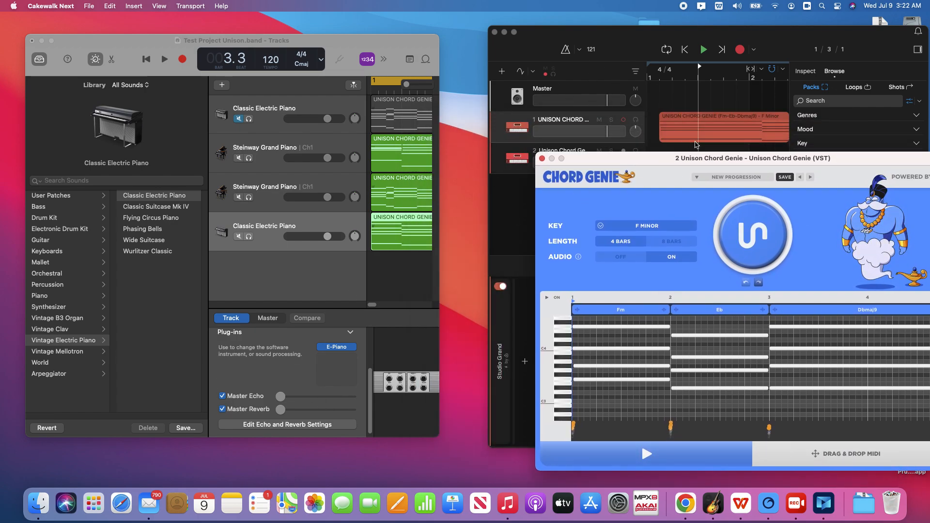
Export the Chord Genie progression as a MIDI file to Downloads, tagging it Red
drag(707, 157, 471, 145)
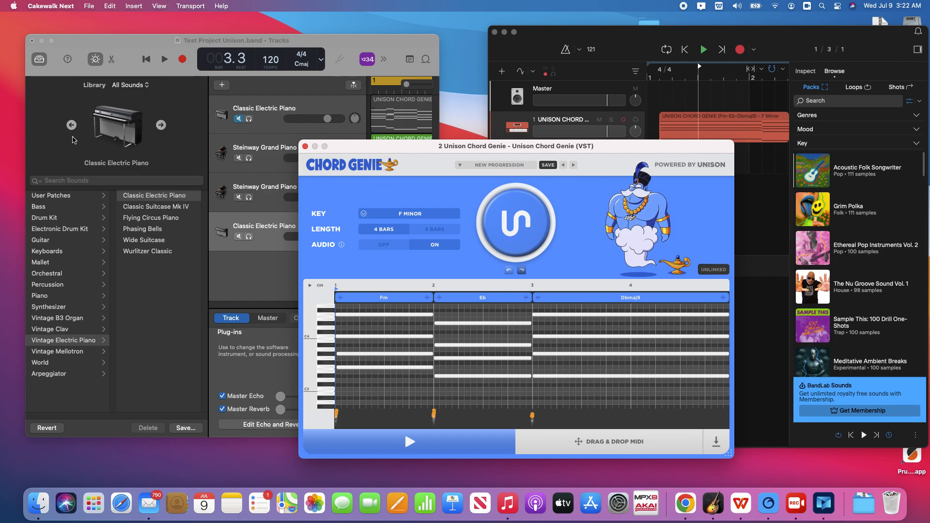
click(716, 442)
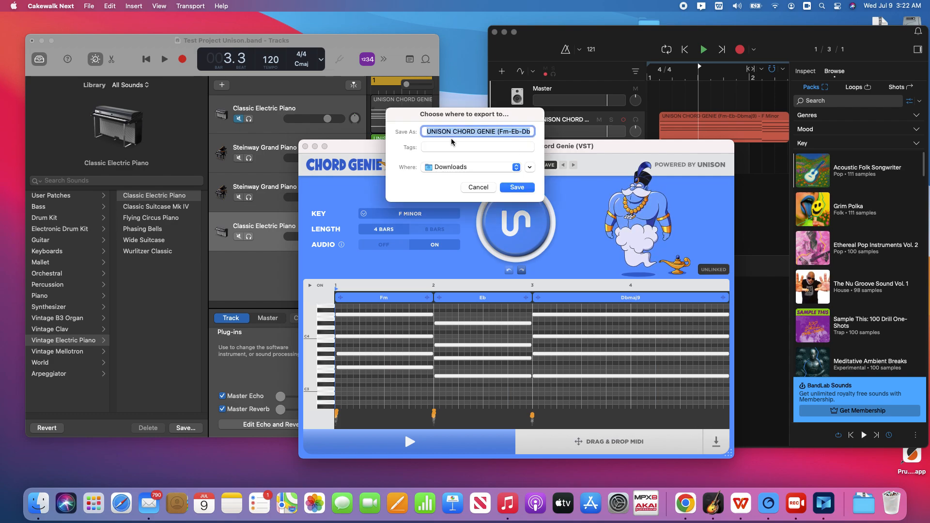
click(427, 147)
click(440, 175)
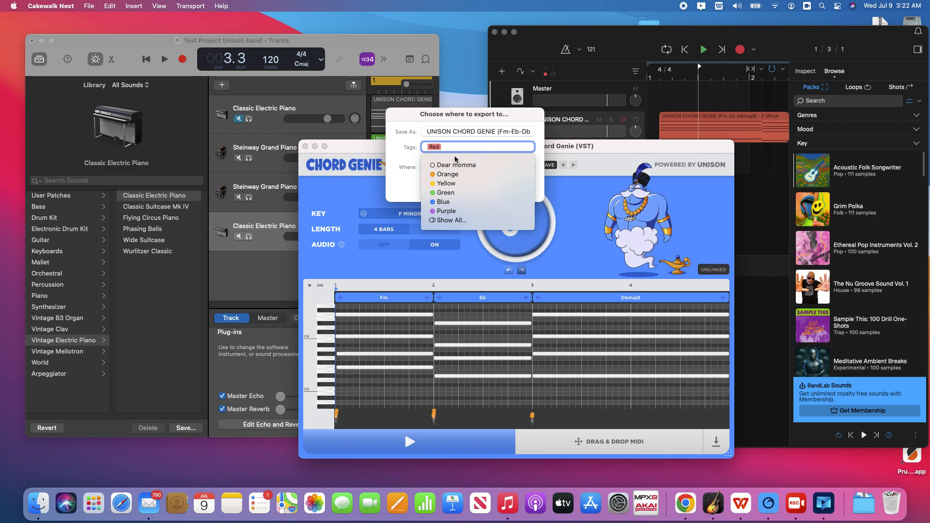
click(393, 183)
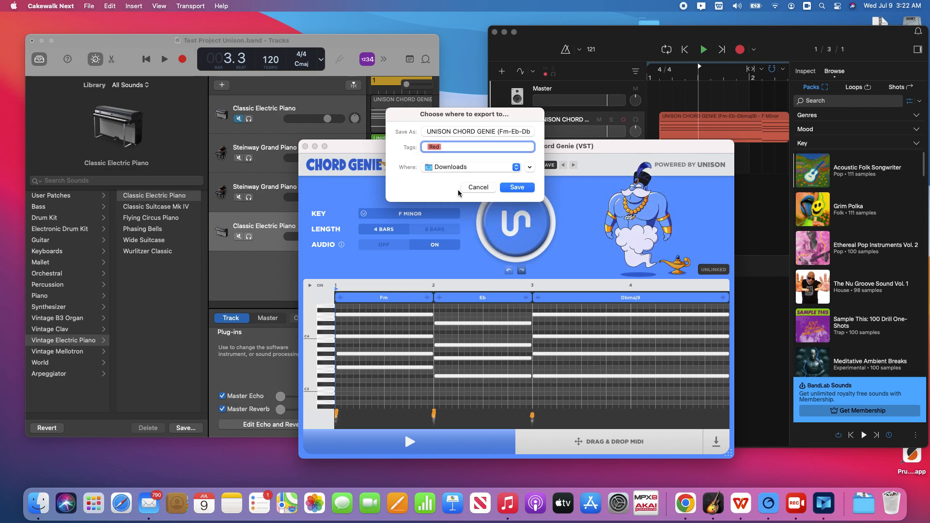
key(Return)
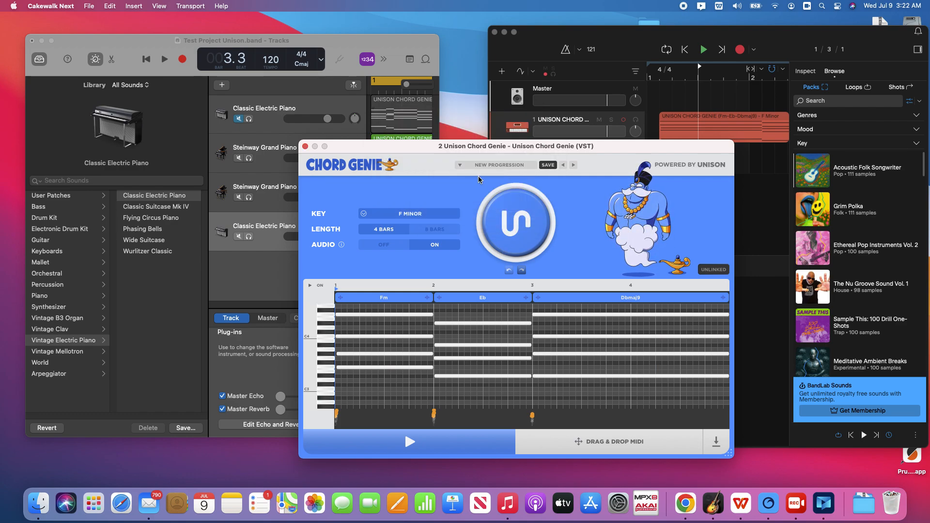
Open the Downloads folder in Finder and show the files tagged Red
drag(582, 45, 591, 233)
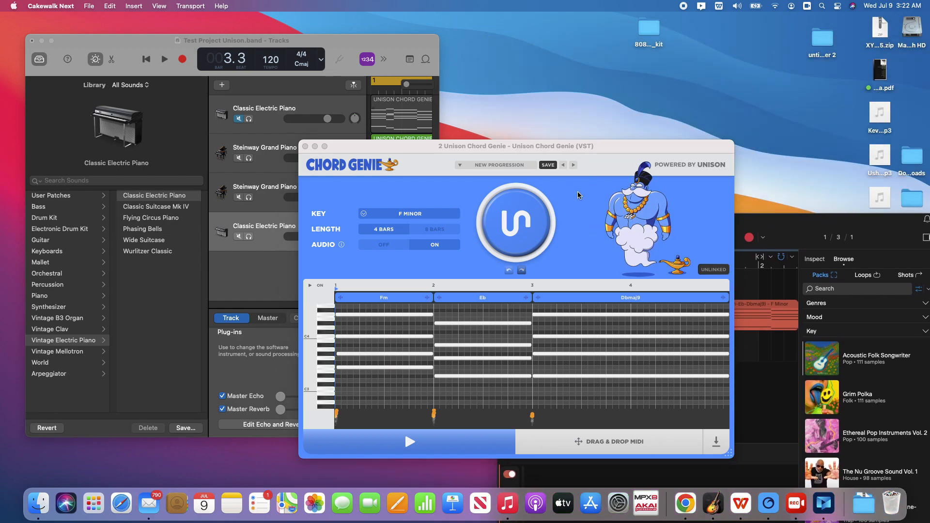
double_click(909, 166)
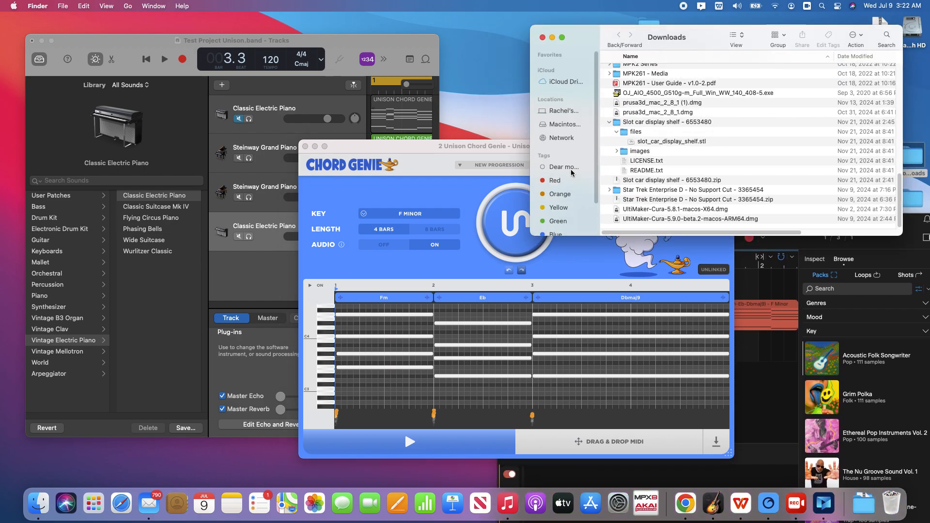
click(551, 182)
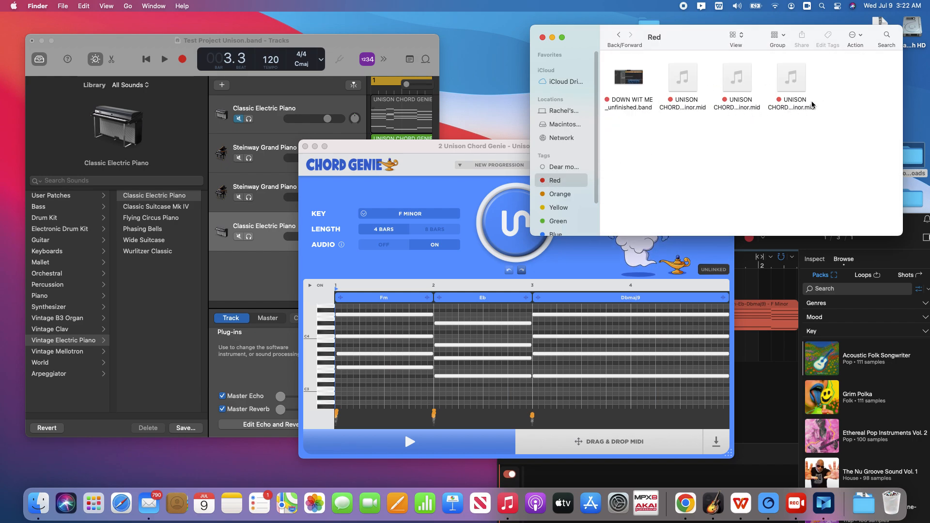
drag(439, 151, 677, 181)
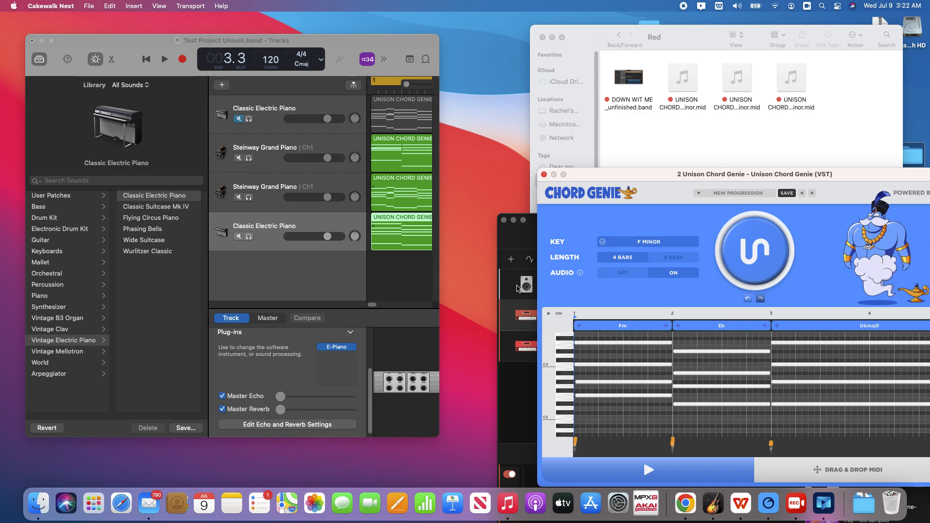
Drag the newest exported MIDI file into GarageBand as a new track, importing tempo, and align the region to bar 1
mouse_move(799, 89)
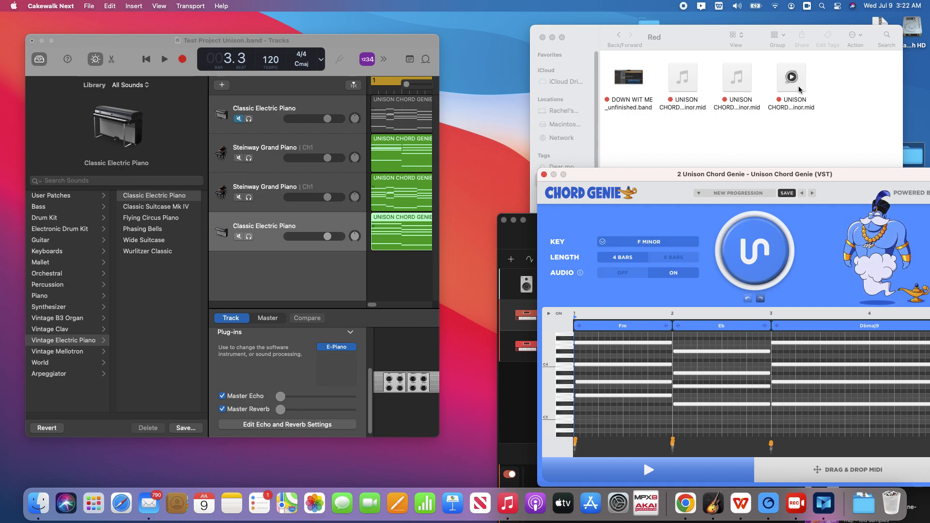
drag(797, 89, 421, 269)
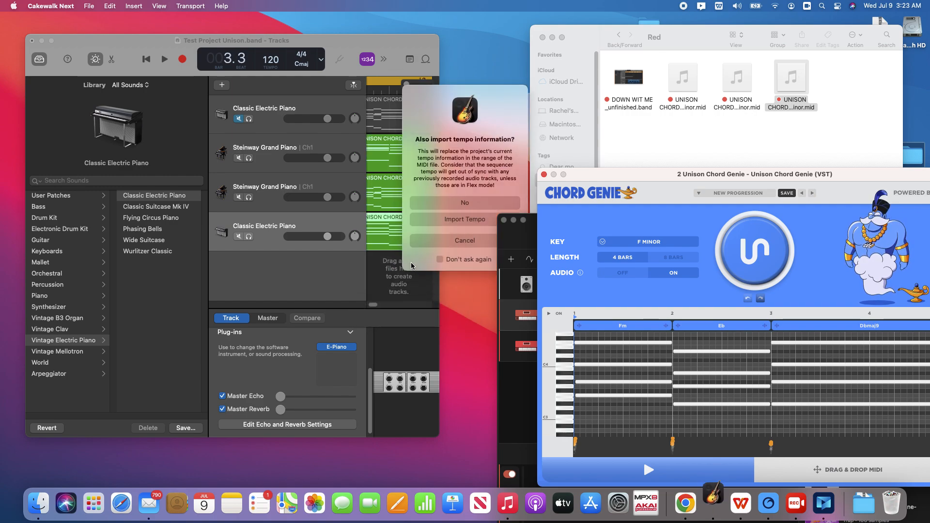
click(460, 220)
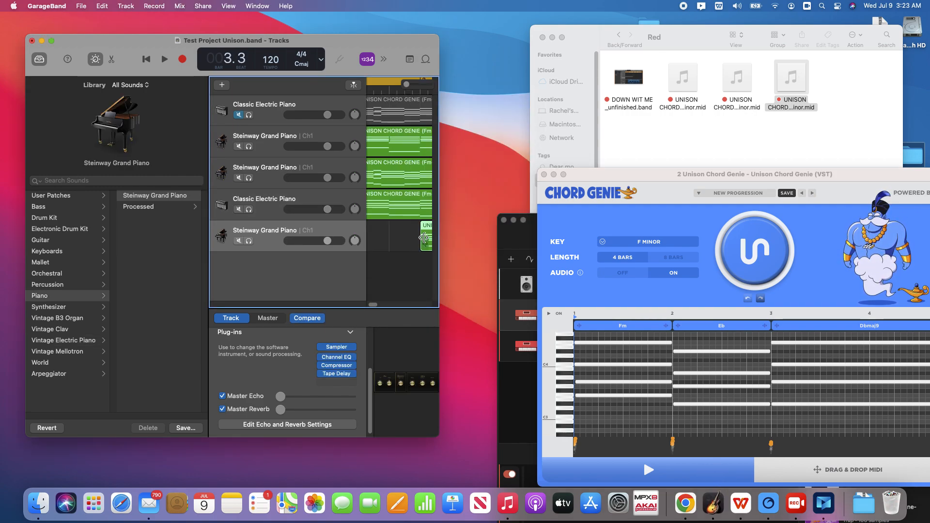
drag(427, 230, 374, 234)
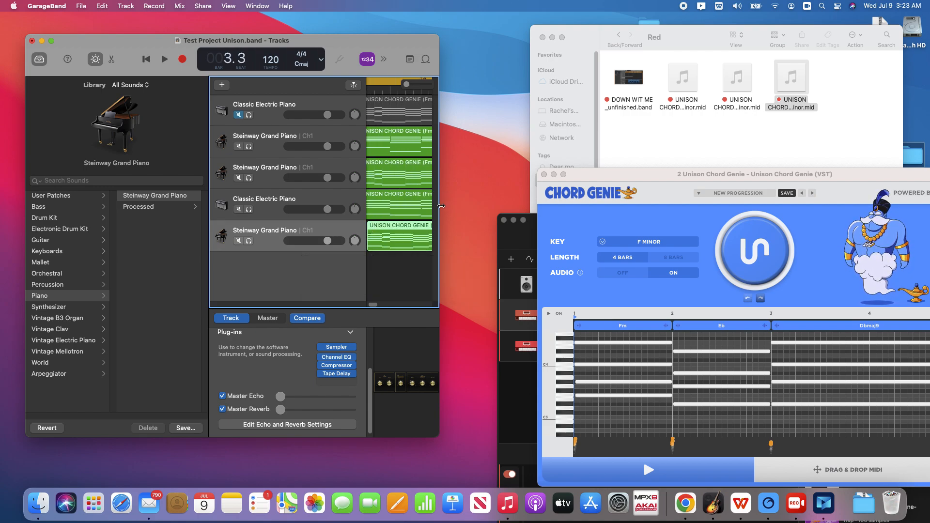
Solo the newly imported Steinway Grand Piano track, play the project, then stop playback
drag(441, 206, 508, 203)
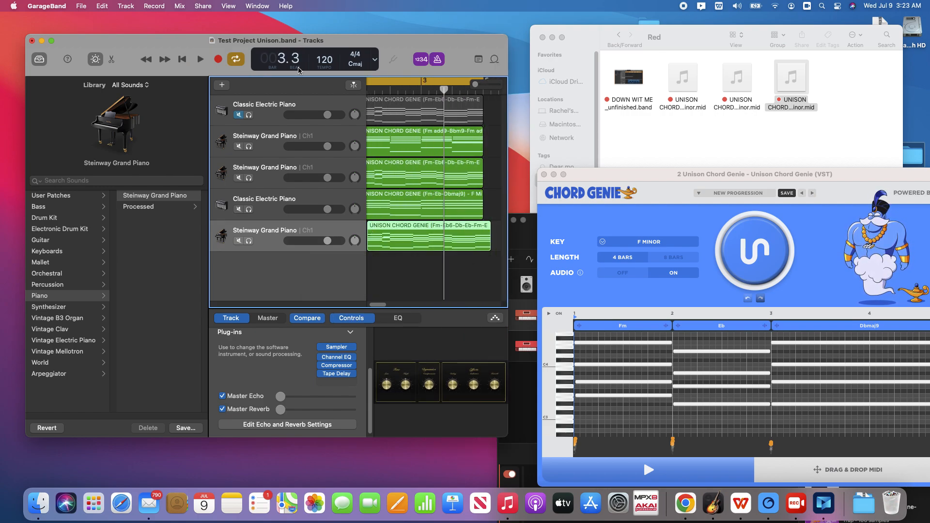
click(248, 210)
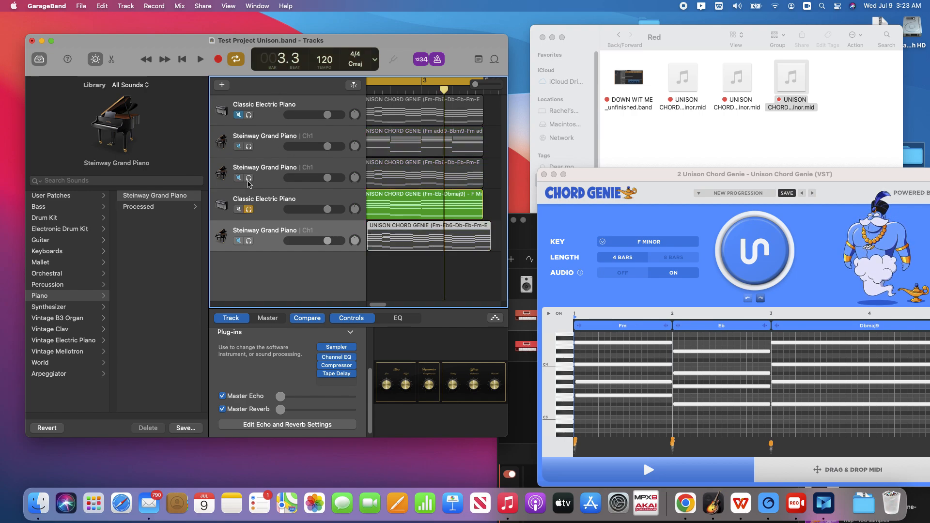
click(249, 178)
click(238, 210)
click(239, 178)
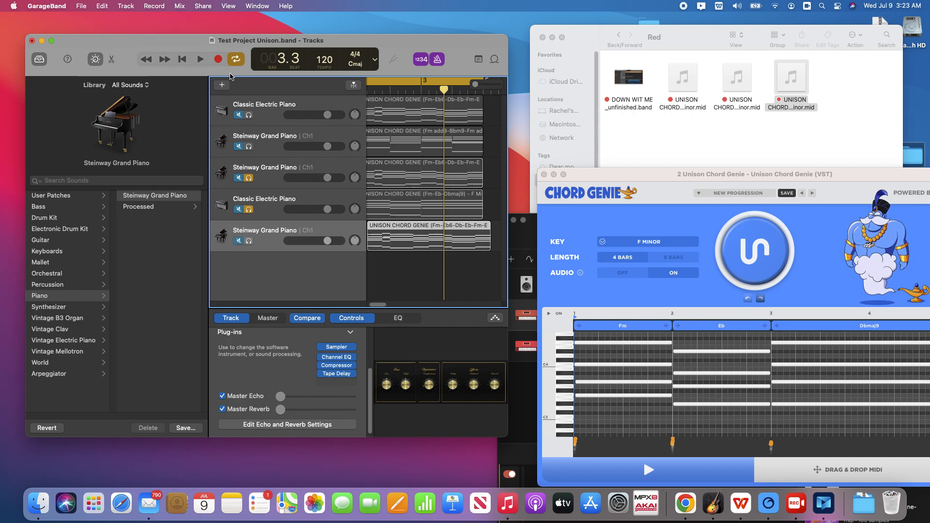
click(249, 241)
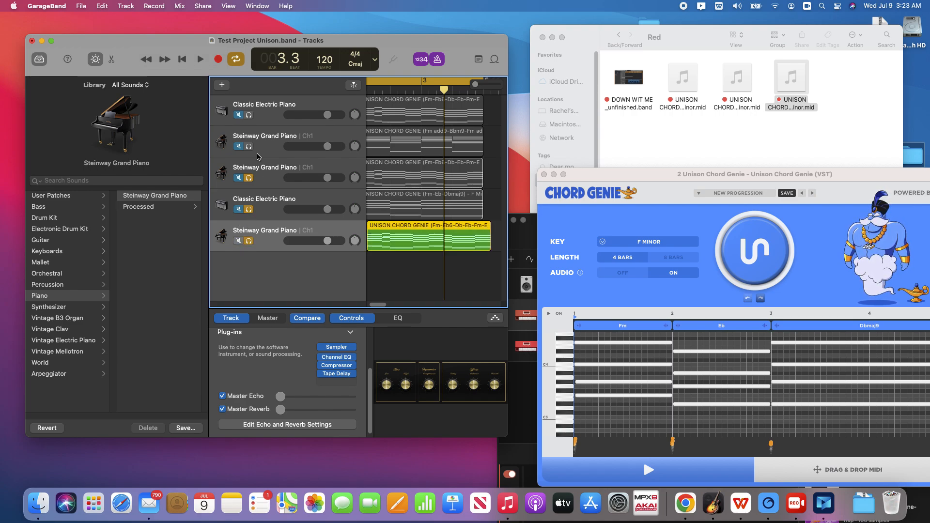
click(199, 60)
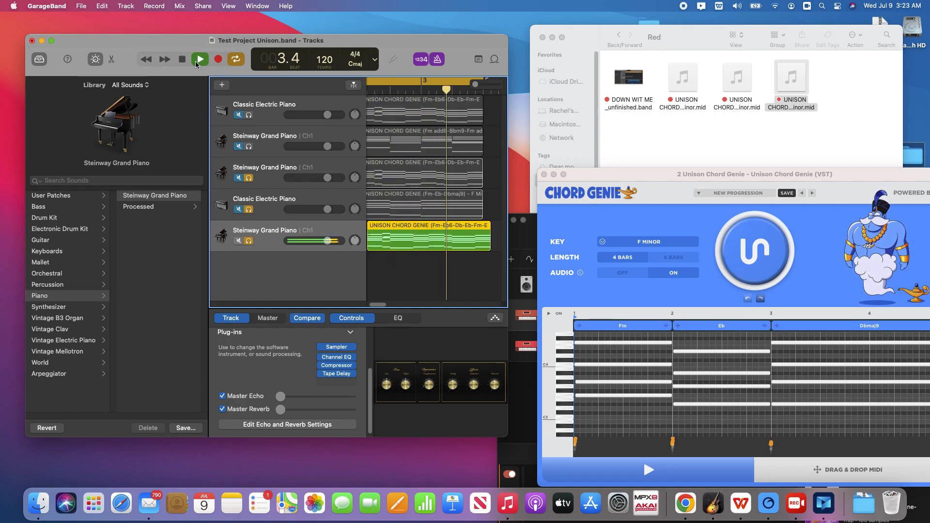
click(190, 66)
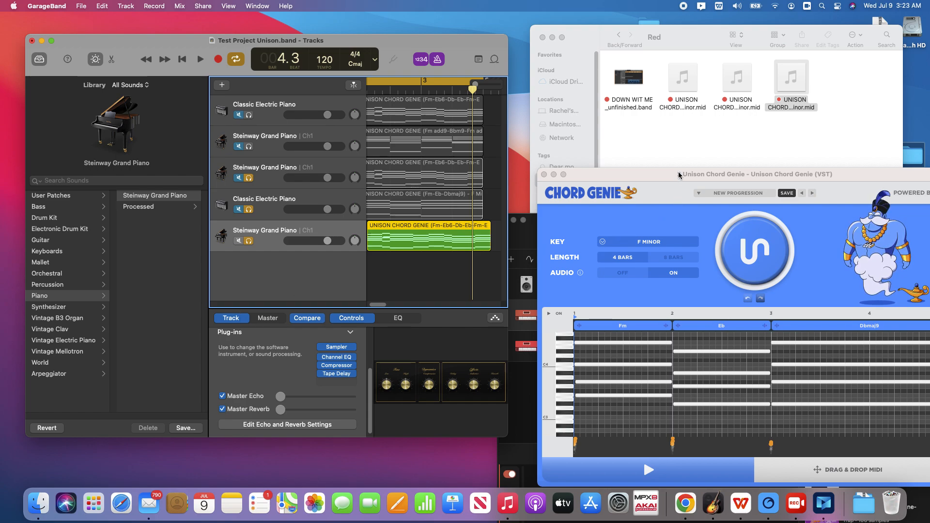
Open GarageBand's loop browser and filter loops by the Ensemble, Electric and Intense descriptors, then close it
drag(679, 175, 204, 136)
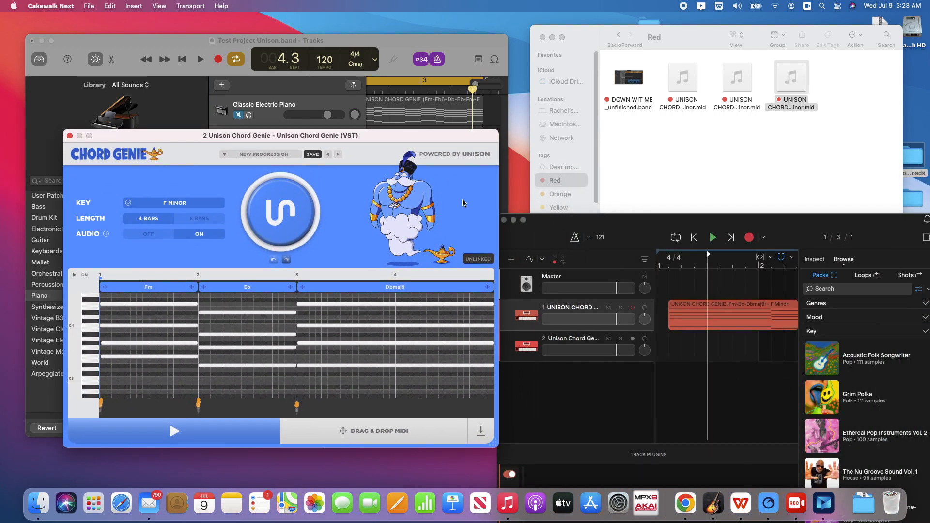
drag(605, 231, 618, 133)
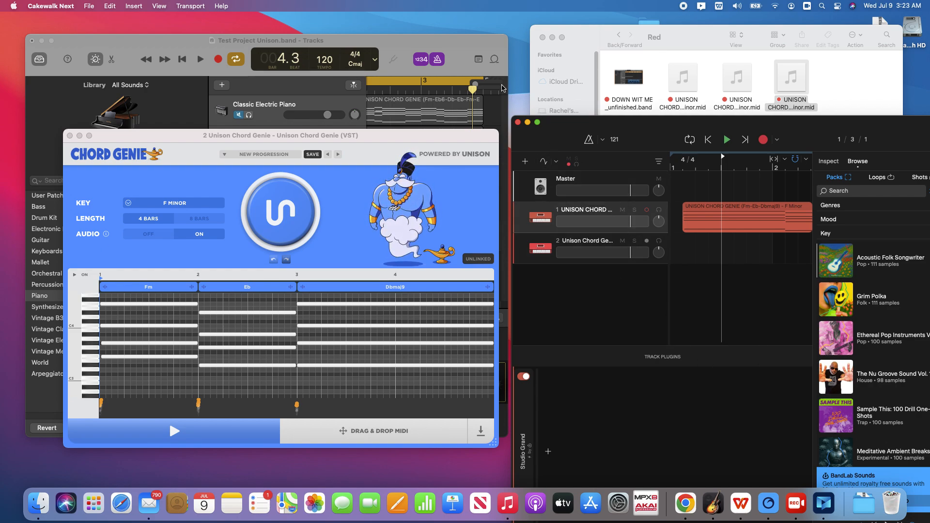
click(495, 59)
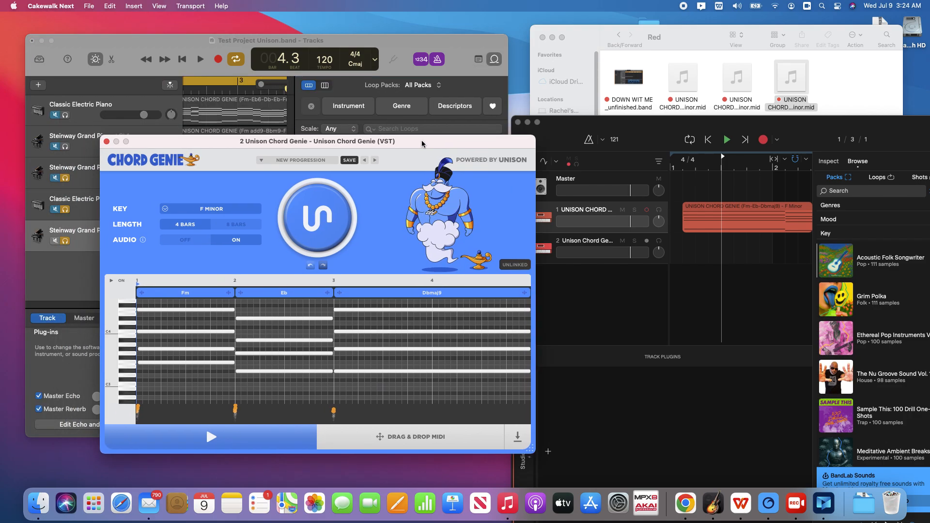
click(375, 143)
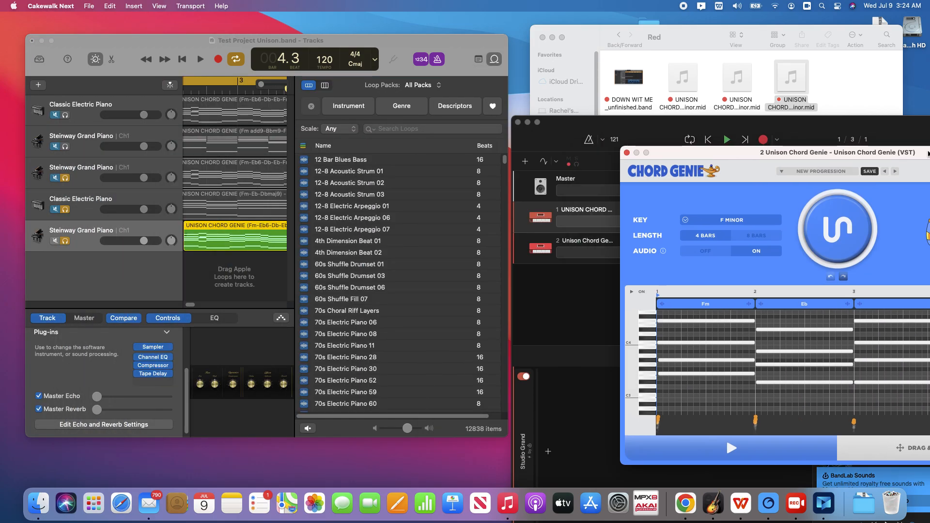
click(353, 111)
click(402, 107)
click(455, 106)
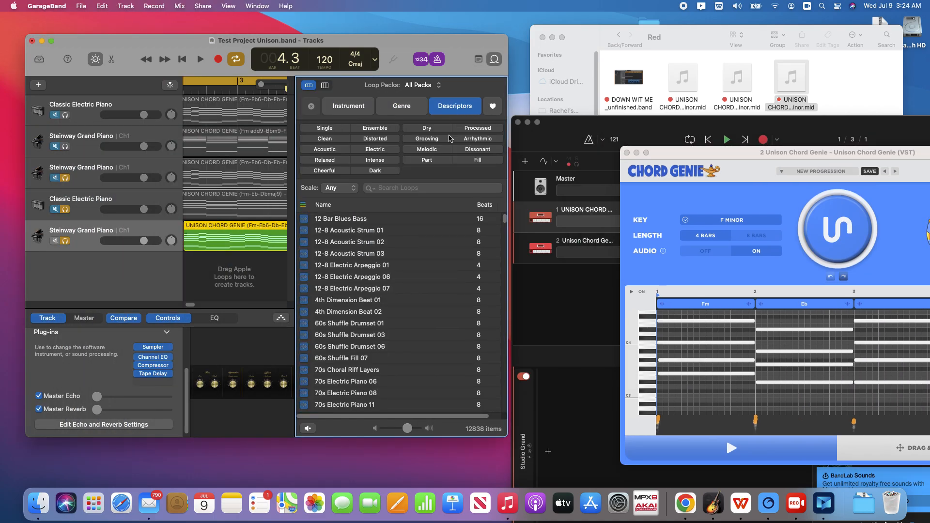
click(368, 160)
click(375, 149)
click(376, 128)
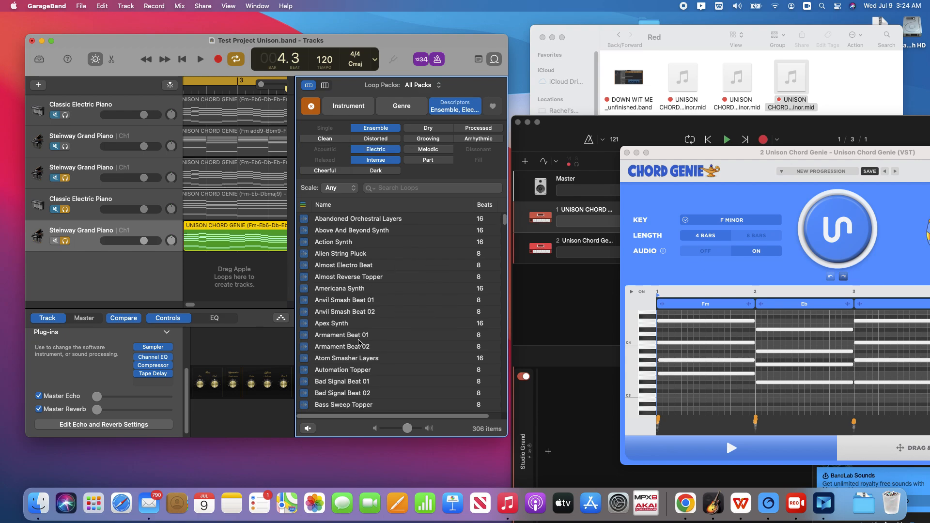
click(494, 59)
drag(782, 125, 379, 62)
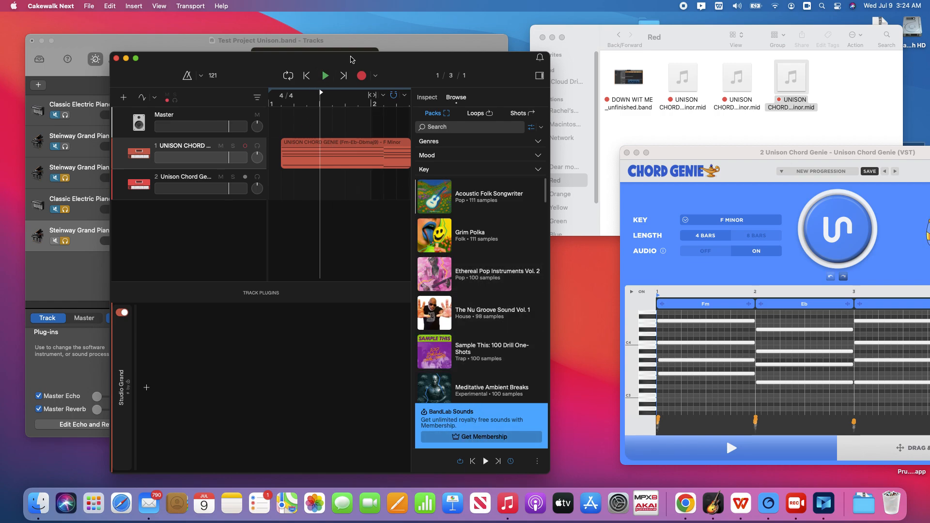
drag(341, 63, 898, 47)
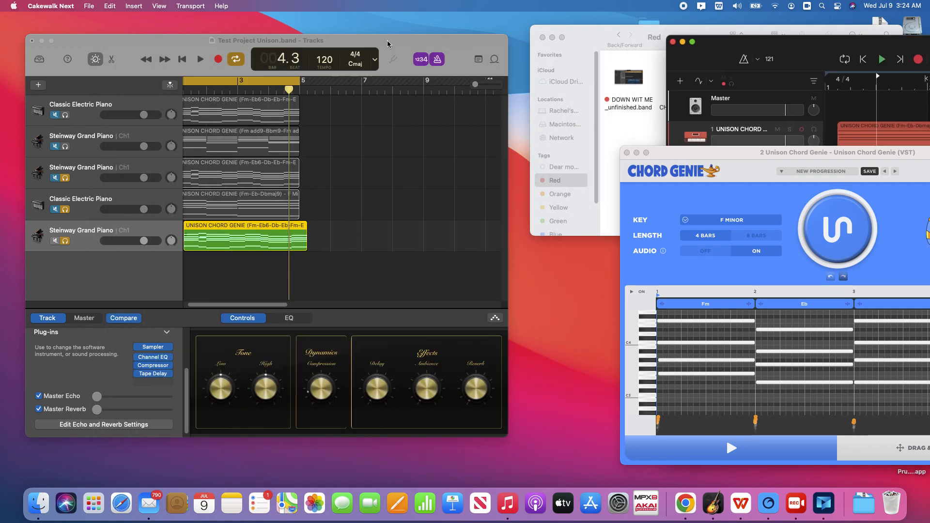
click(498, 63)
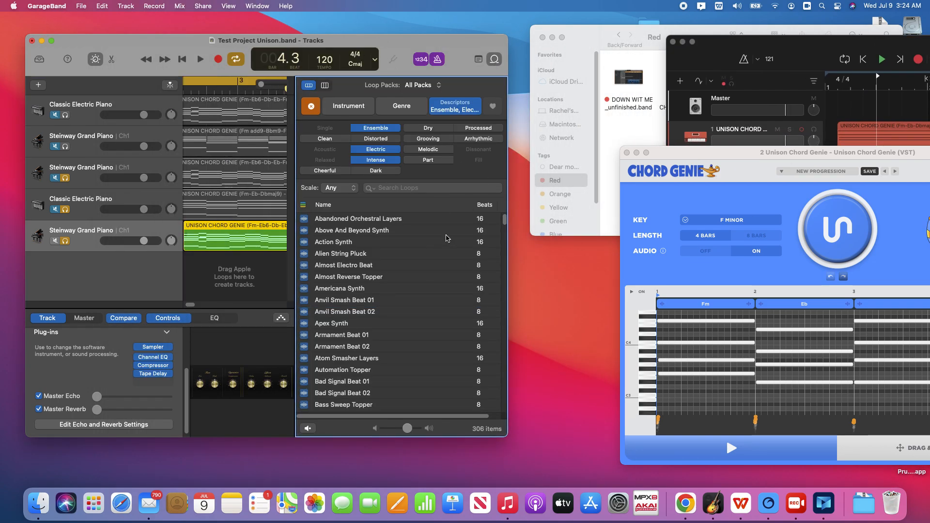
click(493, 63)
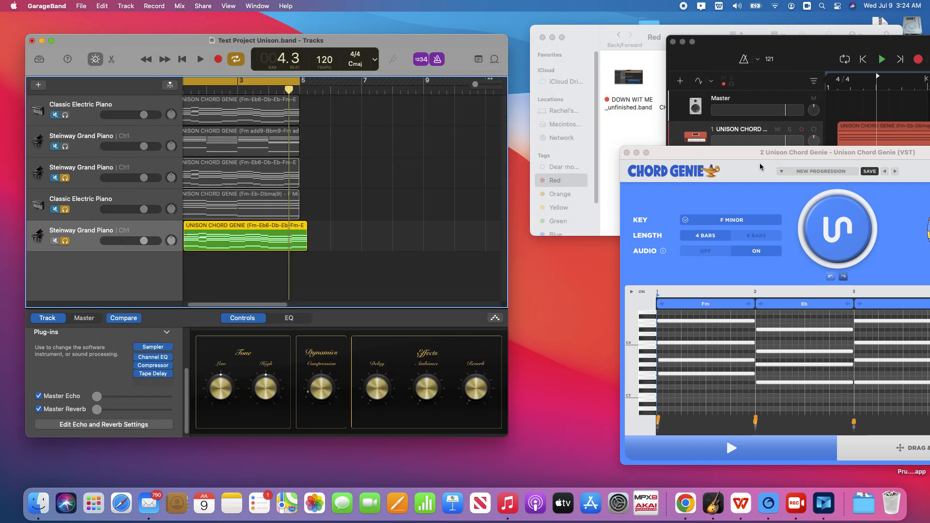
drag(757, 155, 470, 62)
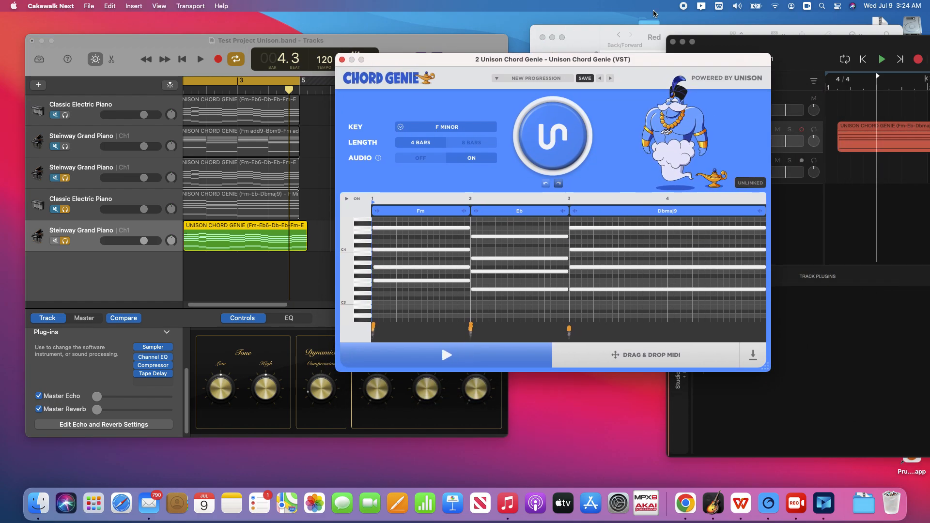